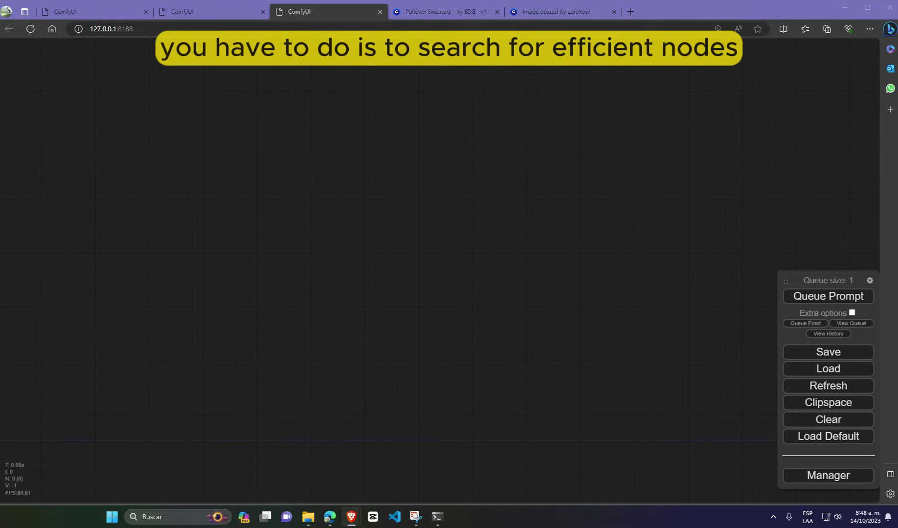
Step: Verify Efficiency Nodes for ComfyUI shows as installed via an 'effic' search, then close the manager
{"action": "left_click", "coordinate": [822, 476]}
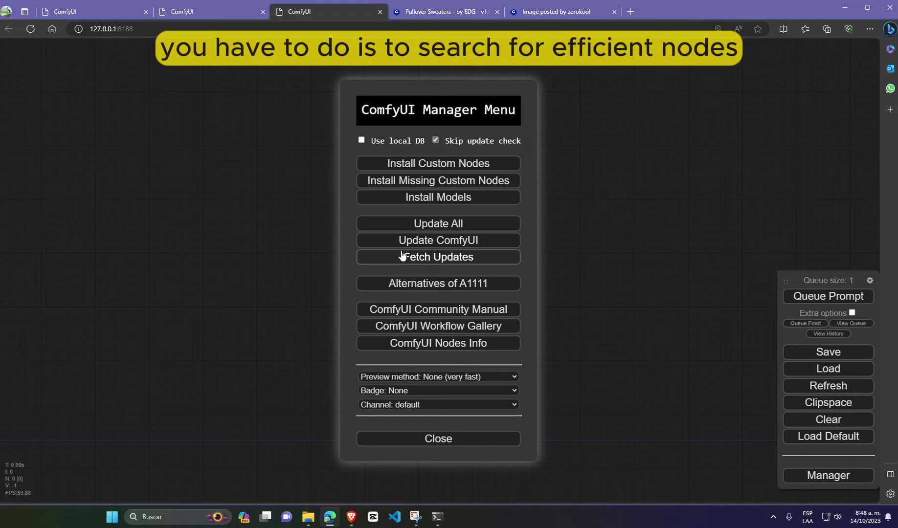
{"action": "left_click", "coordinate": [455, 167]}
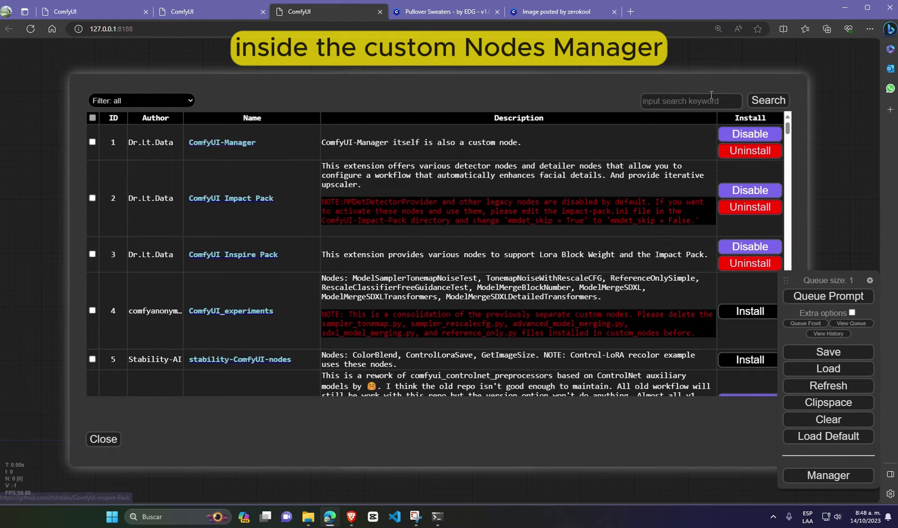
{"action": "left_click", "coordinate": [689, 101]}
{"action": "type", "text": "effic"}
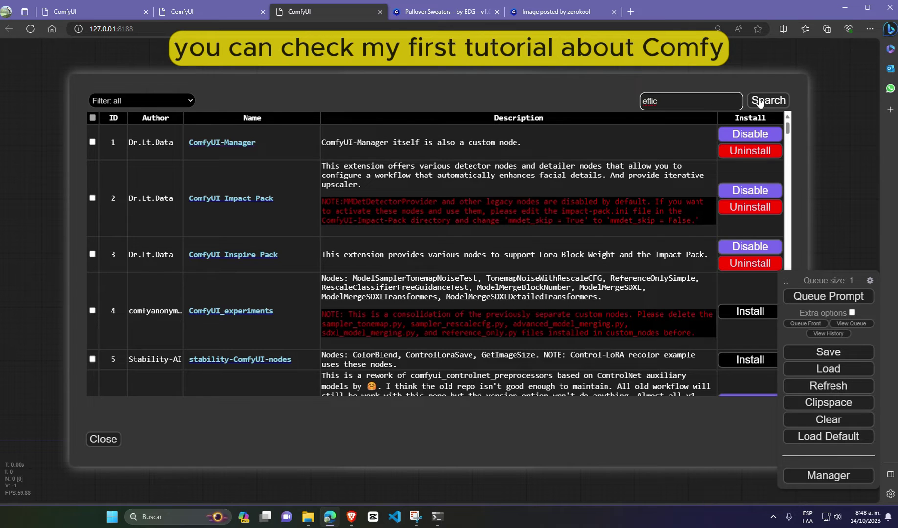
{"action": "left_click", "coordinate": [768, 101]}
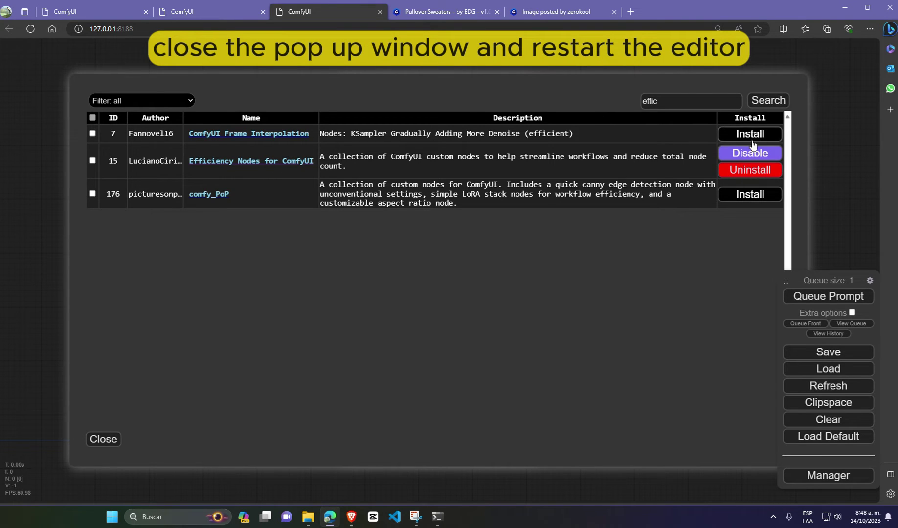
{"action": "left_click", "coordinate": [106, 440]}
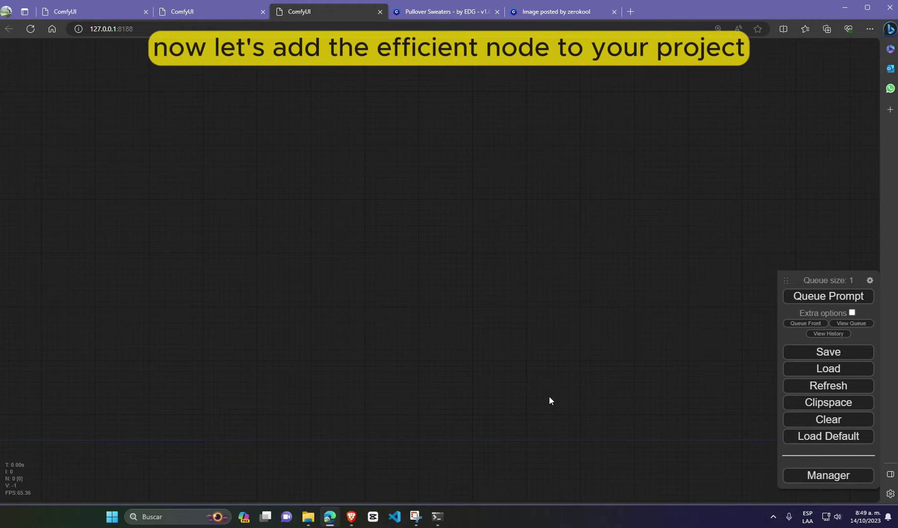
Step: Add an Efficient Loader node through an 'effi' node search and position it on the canvas
{"action": "double_click", "coordinate": [352, 159]}
{"action": "type", "text": "effi"}
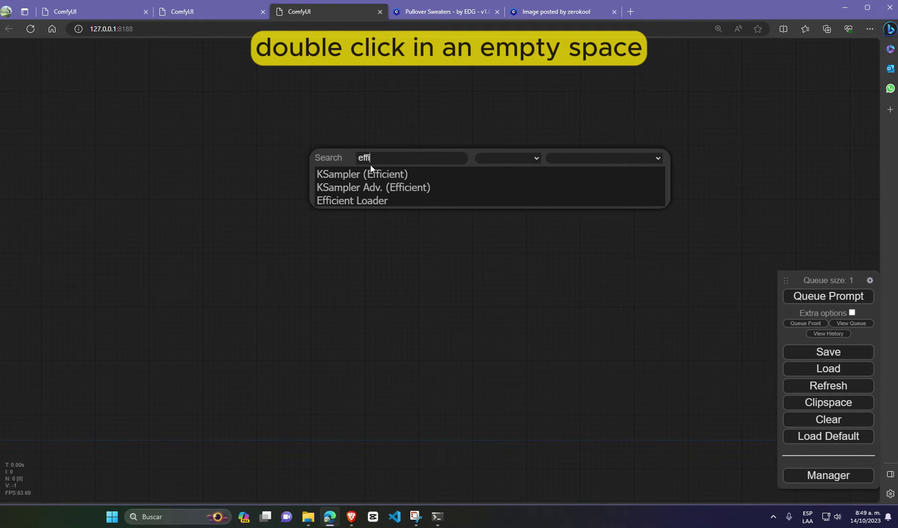
{"action": "left_click", "coordinate": [368, 208]}
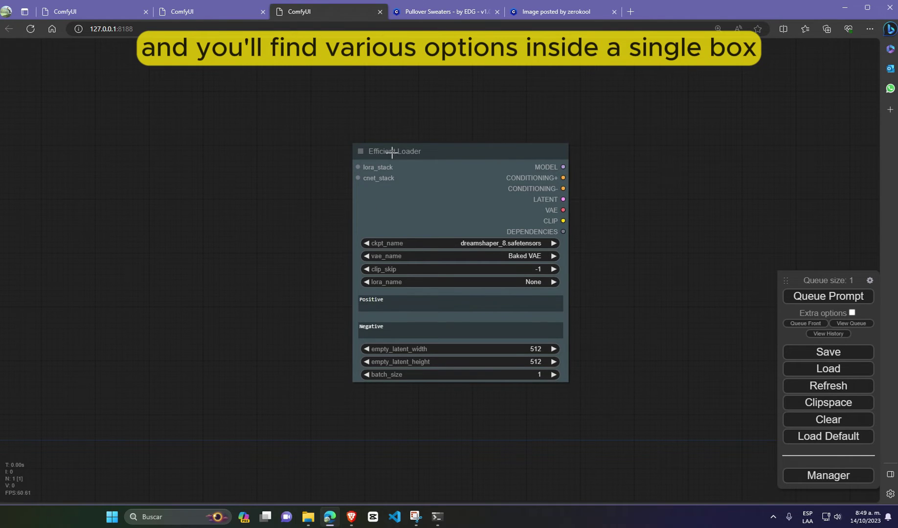
{"action": "left_click_drag", "start_coordinate": [392, 153], "coordinate": [239, 108]}
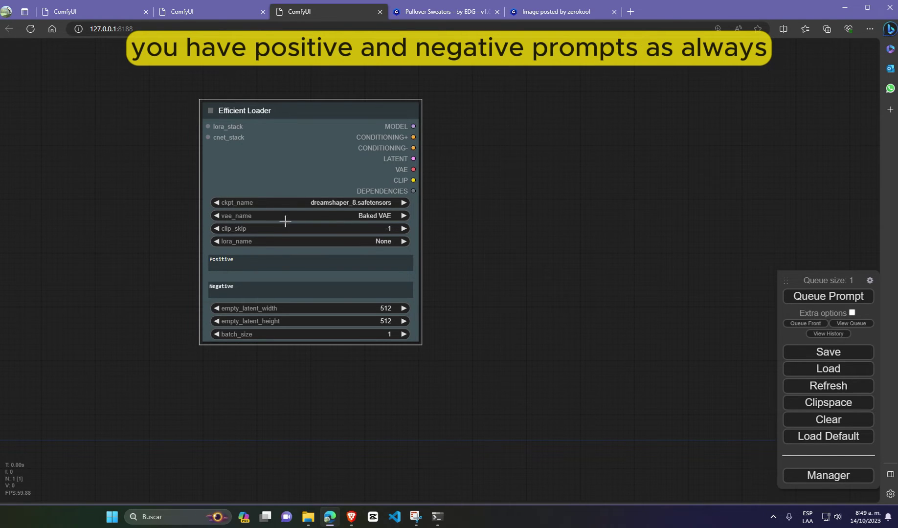
{"action": "left_click_drag", "start_coordinate": [371, 111], "coordinate": [466, 131]}
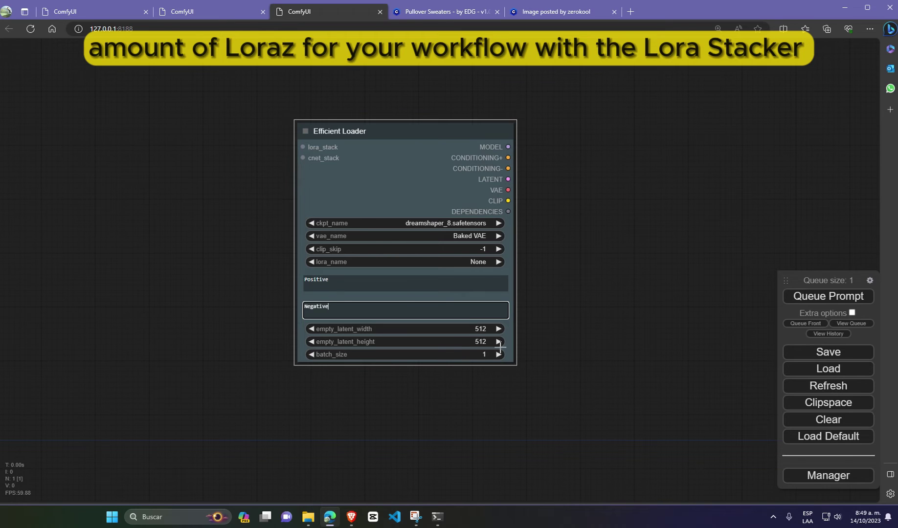
{"action": "left_click_drag", "start_coordinate": [405, 123], "coordinate": [339, 130]}
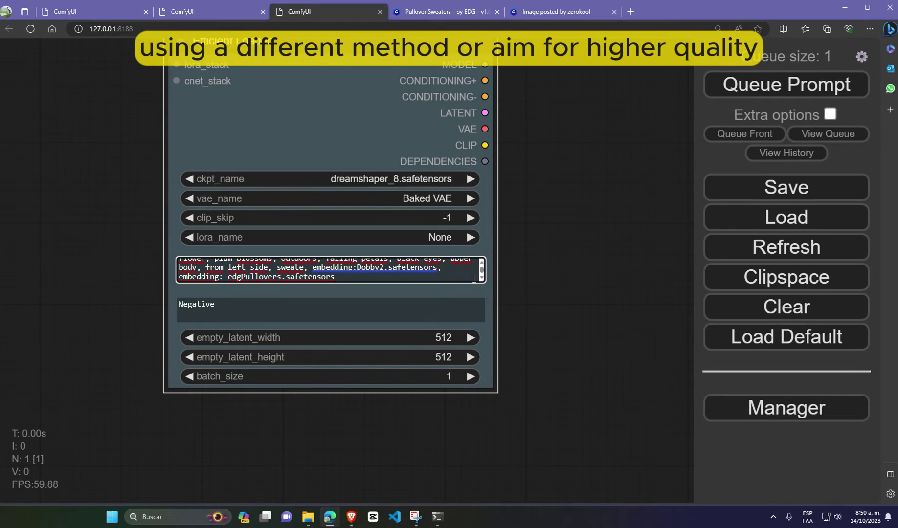
Step: Set the Efficient Loader's negative prompt to 'Bad design, worst quality,'
{"action": "scroll", "coordinate": [399, 253], "scroll_direction": "up", "scroll_amount": 1}
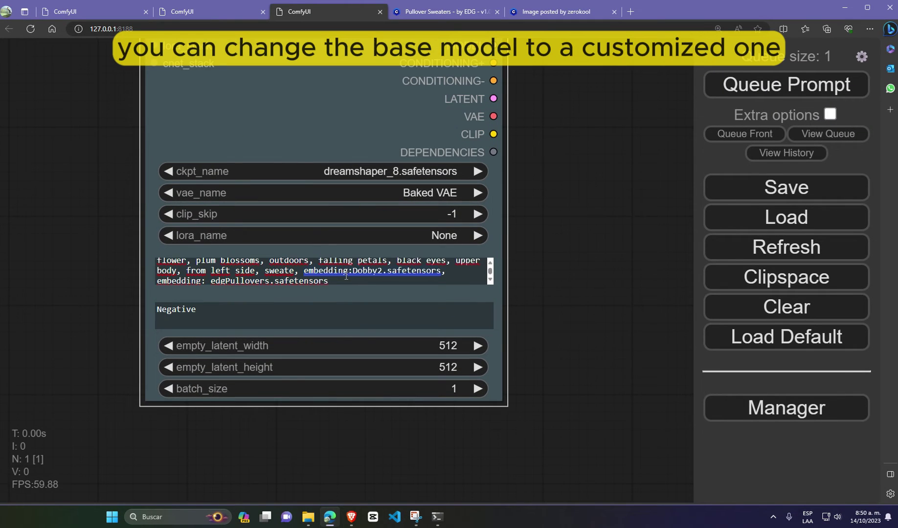
{"action": "scroll", "coordinate": [346, 276], "scroll_direction": "up", "scroll_amount": 2}
{"action": "scroll", "coordinate": [244, 293], "scroll_direction": "down", "scroll_amount": 2}
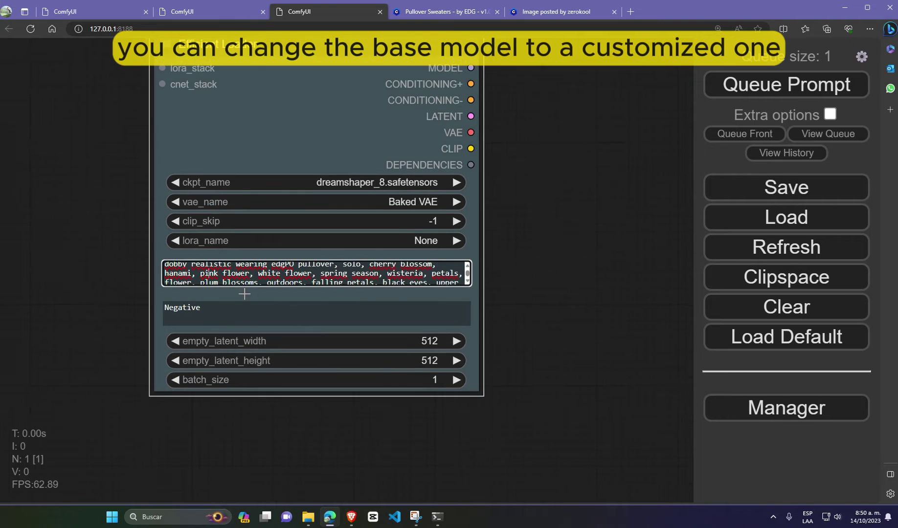
{"action": "left_click", "coordinate": [220, 313]}
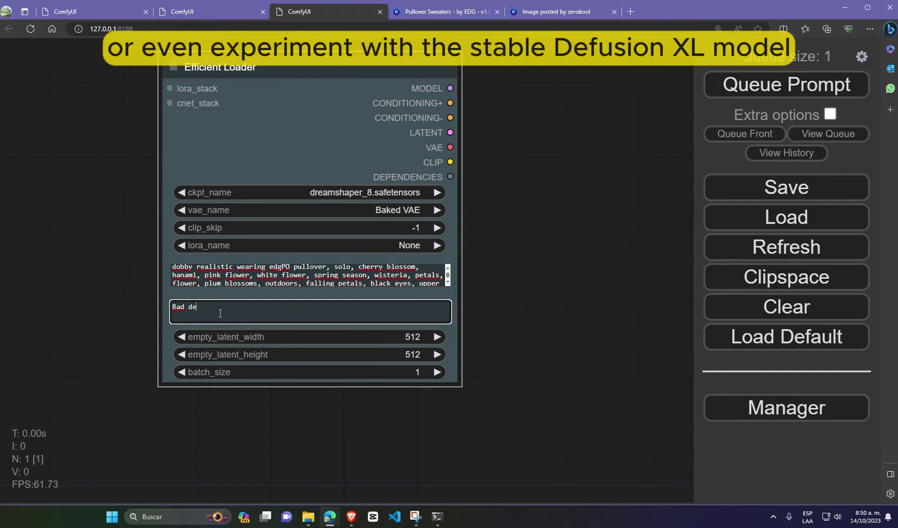
{"action": "key", "text": "BackSpace"}
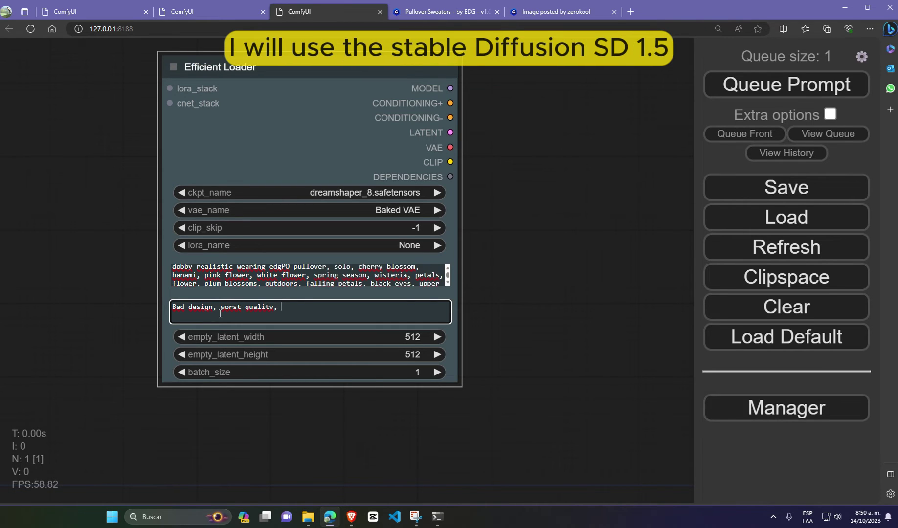
Step: Keep dreamshaper_8.safetensors as the loader's checkpoint model
{"action": "scroll", "coordinate": [529, 200], "scroll_direction": "down", "scroll_amount": 3}
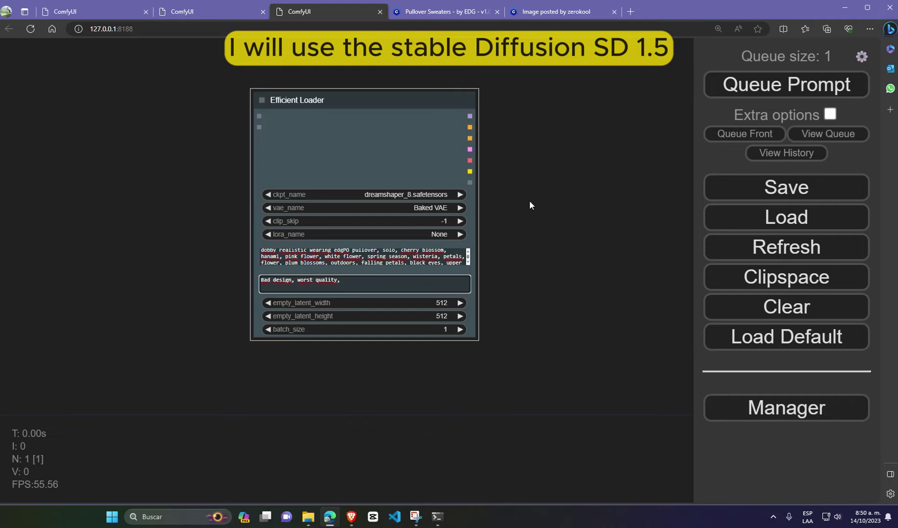
{"action": "left_click_drag", "start_coordinate": [529, 204], "coordinate": [472, 325]}
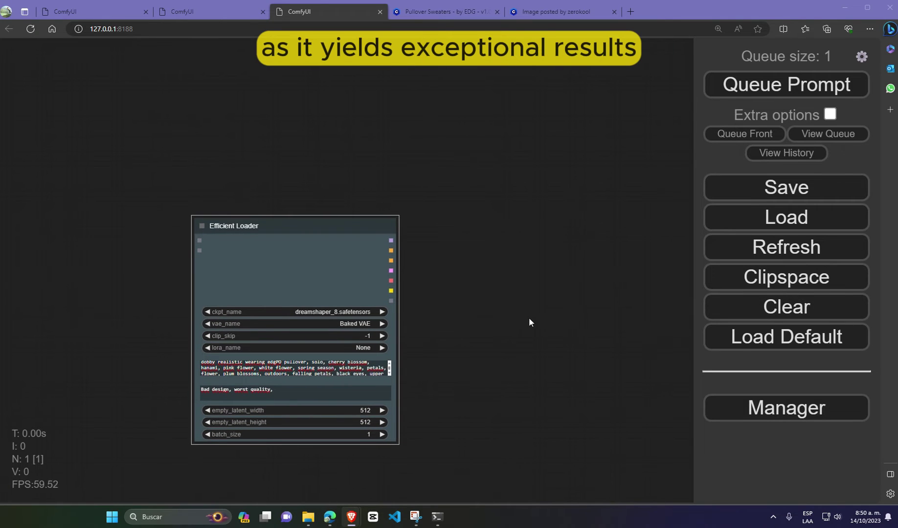
{"action": "left_click", "coordinate": [311, 309]}
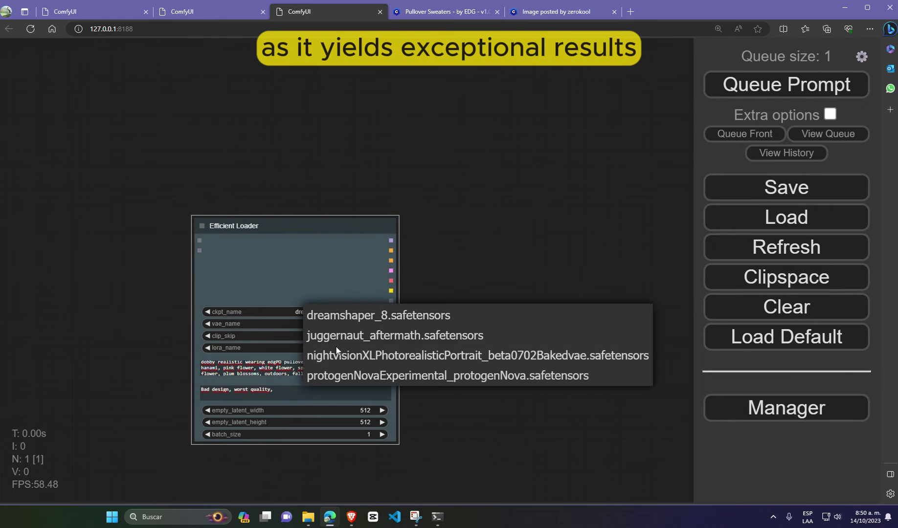
{"action": "left_click", "coordinate": [363, 309]}
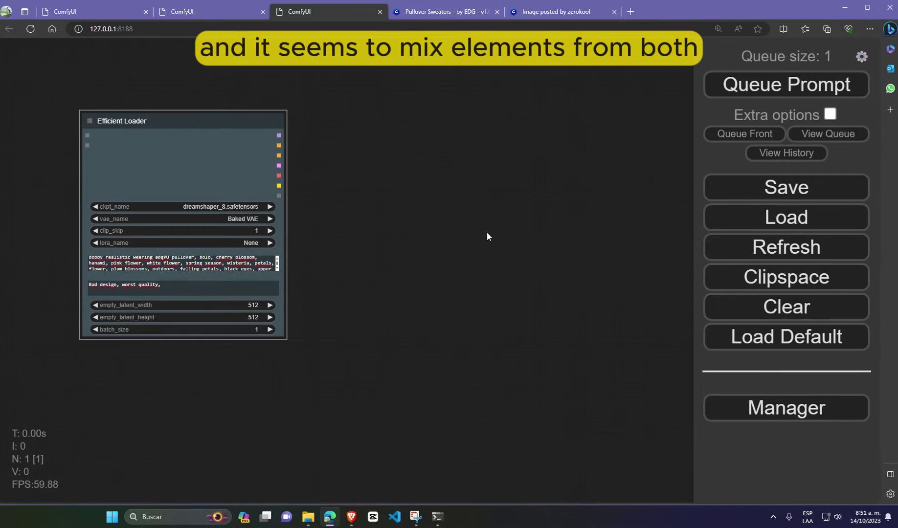
Step: Add a KSampler (Efficient) node from the node search
{"action": "double_click", "coordinate": [384, 135]}
{"action": "type", "text": "Efiic"}
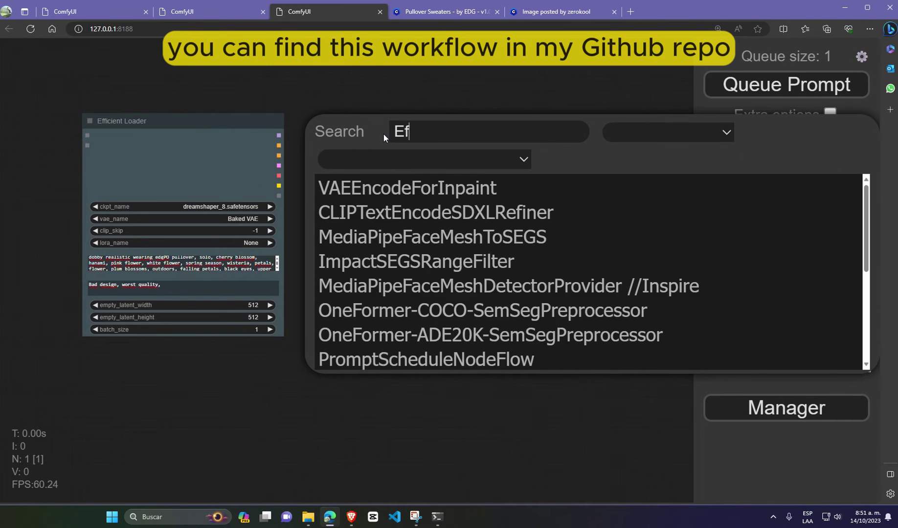
{"action": "key", "text": "BackSpace"}
{"action": "key", "text": "BackSpace"}
{"action": "key", "text": "BackSpace"}
{"action": "key", "text": "BackSpace"}
{"action": "key", "text": "BackSpace"}
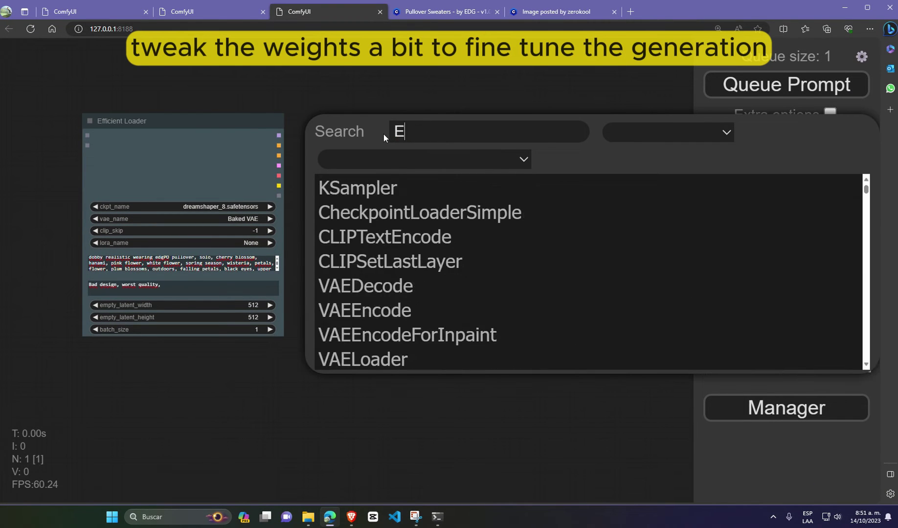
{"action": "type", "text": "efi"}
{"action": "key", "text": "BackSpace"}
{"action": "type", "text": "fi"}
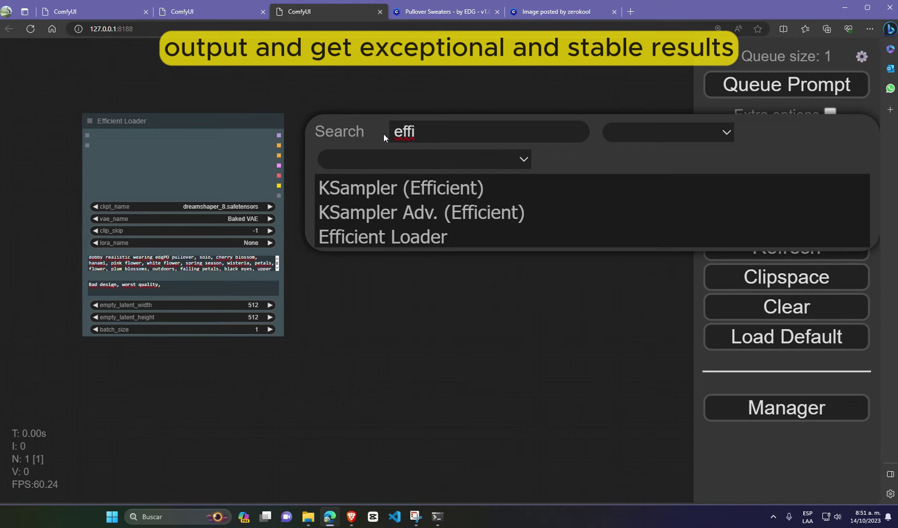
{"action": "left_click", "coordinate": [392, 188]}
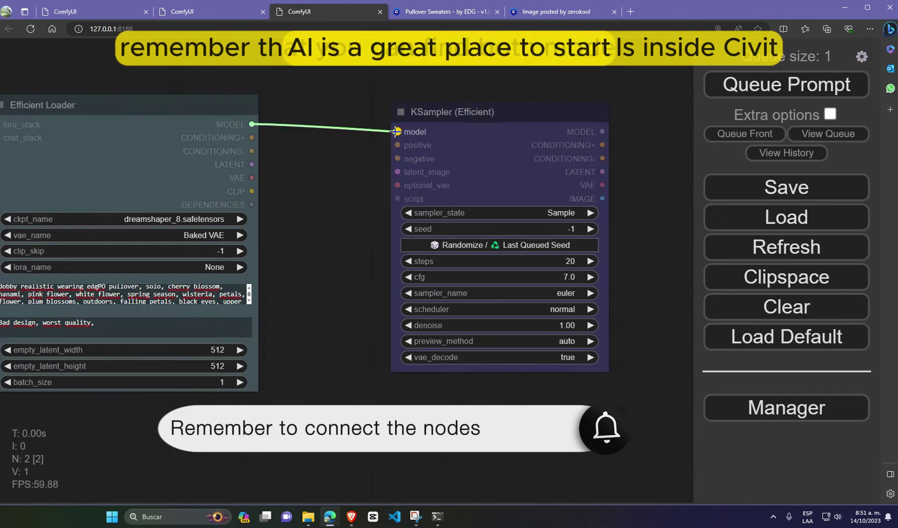
Step: Wire the loader's MODEL, positive/negative CONDITIONING, LATENT and VAE outputs into the KSampler
{"action": "left_click_drag", "start_coordinate": [395, 131], "coordinate": [397, 132]}
{"action": "left_click_drag", "start_coordinate": [251, 137], "coordinate": [397, 145]}
{"action": "left_click_drag", "start_coordinate": [251, 151], "coordinate": [397, 159]}
{"action": "right_click", "coordinate": [181, 323]}
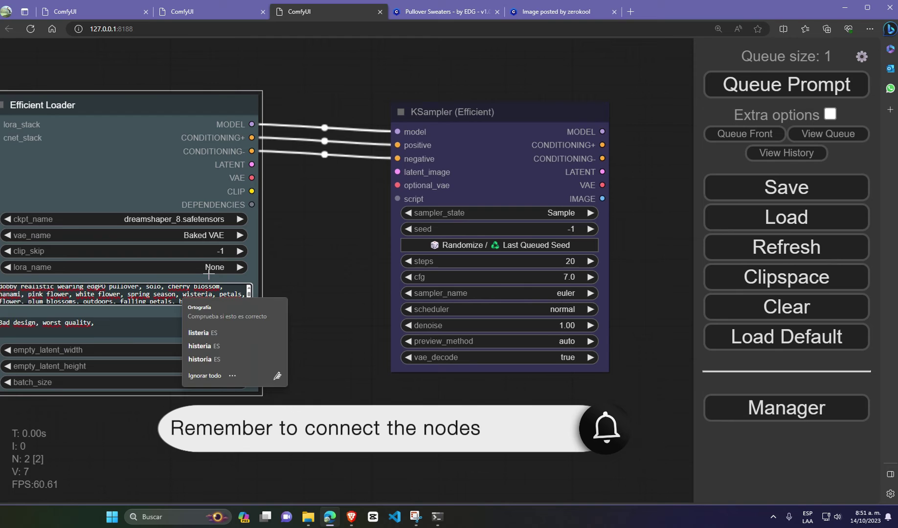
{"action": "key", "text": "ctrl+a"}
{"action": "left_click_drag", "start_coordinate": [251, 165], "coordinate": [397, 172]}
{"action": "left_click_drag", "start_coordinate": [251, 178], "coordinate": [397, 185]}
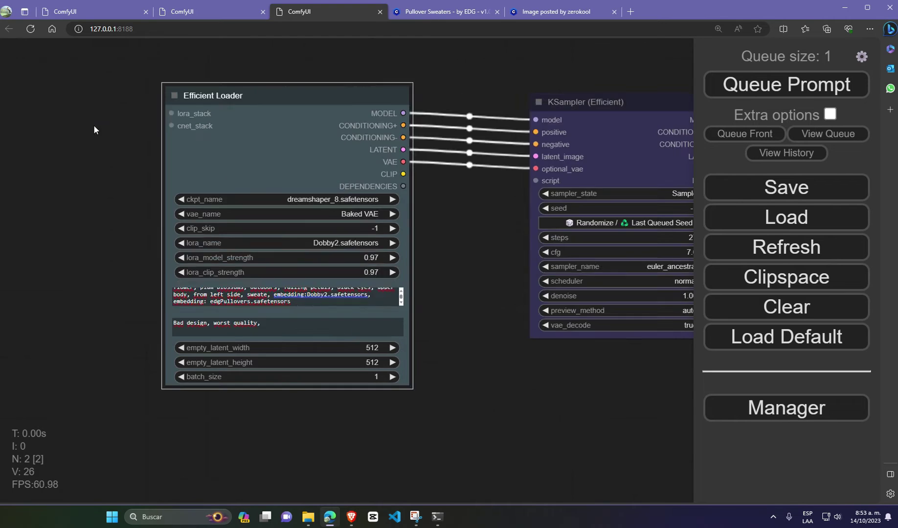
Step: Add a LoRA Stacker left of the Efficient Loader and link LORA_STACK to its lora_stack input
{"action": "double_click", "coordinate": [116, 137]}
{"action": "type", "text": "lora s"}
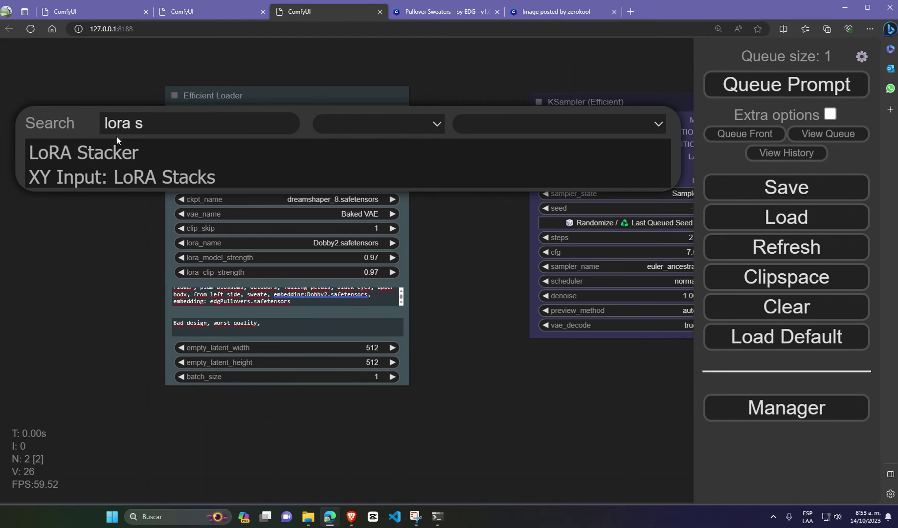
{"action": "left_click", "coordinate": [137, 159]}
{"action": "left_click_drag", "start_coordinate": [131, 110], "coordinate": [262, 137]}
{"action": "left_click_drag", "start_coordinate": [375, 152], "coordinate": [427, 135]}
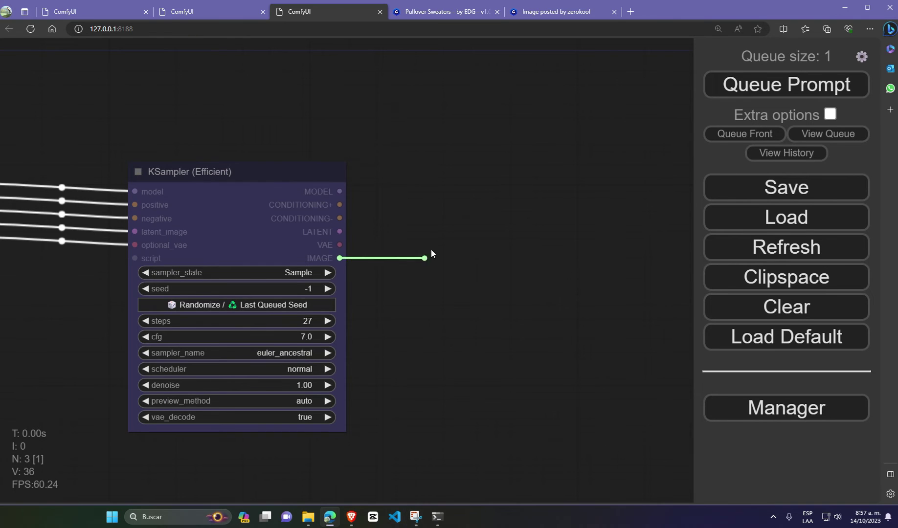
Step: Connect a Save Image node to the KSampler's IMAGE output and generate the first image
{"action": "left_click_drag", "start_coordinate": [431, 250], "coordinate": [430, 215]}
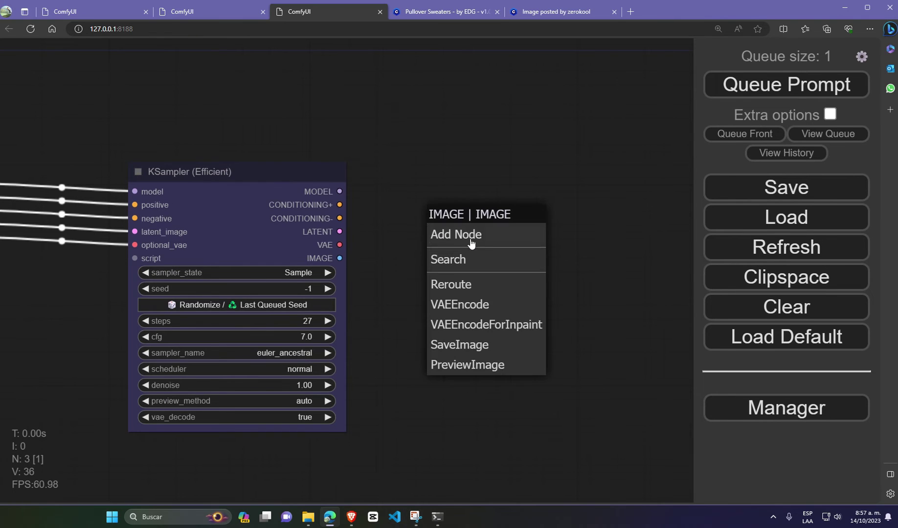
{"action": "right_click", "coordinate": [399, 173]}
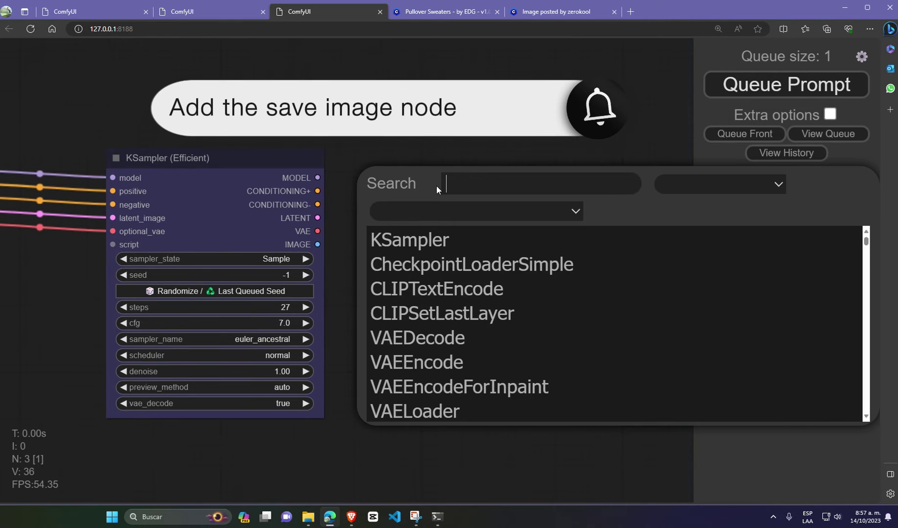
{"action": "type", "text": "save i"}
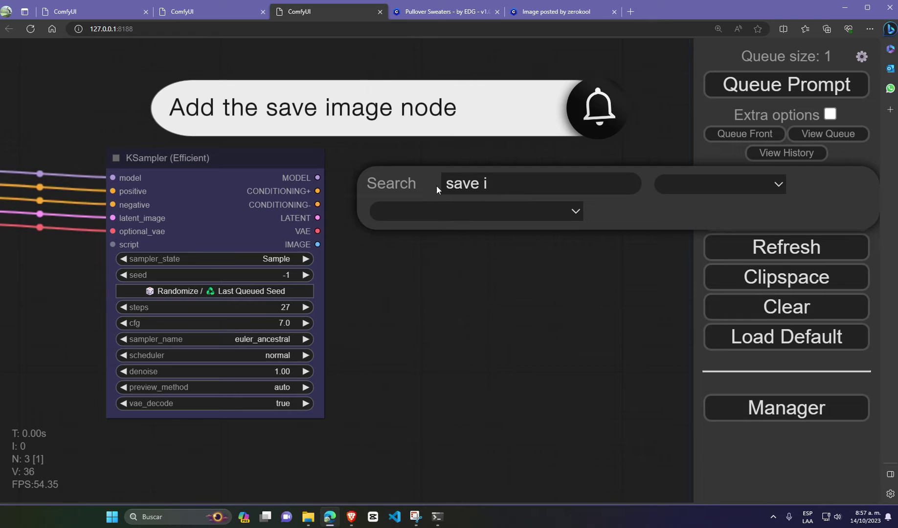
{"action": "key", "text": "BackSpace"}
{"action": "key", "text": "BackSpace"}
{"action": "key", "text": "Return"}
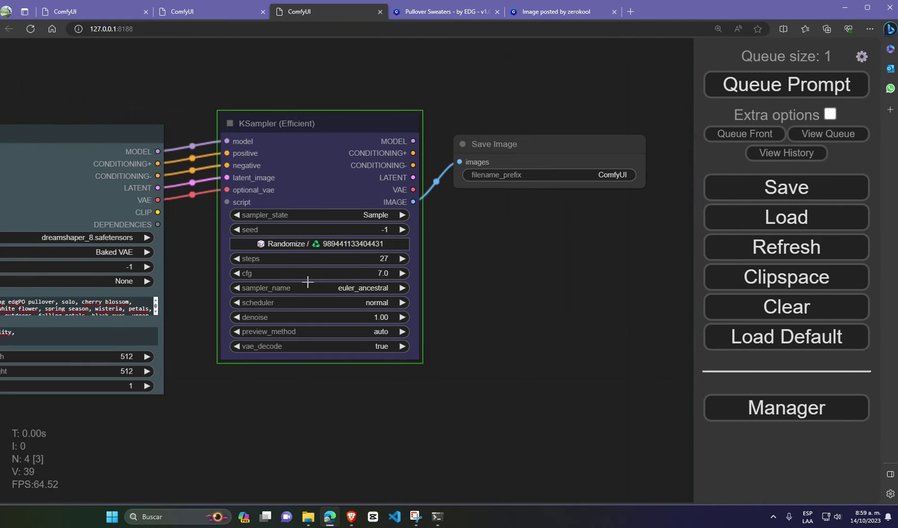
{"action": "left_click_drag", "start_coordinate": [495, 370], "coordinate": [501, 256]}
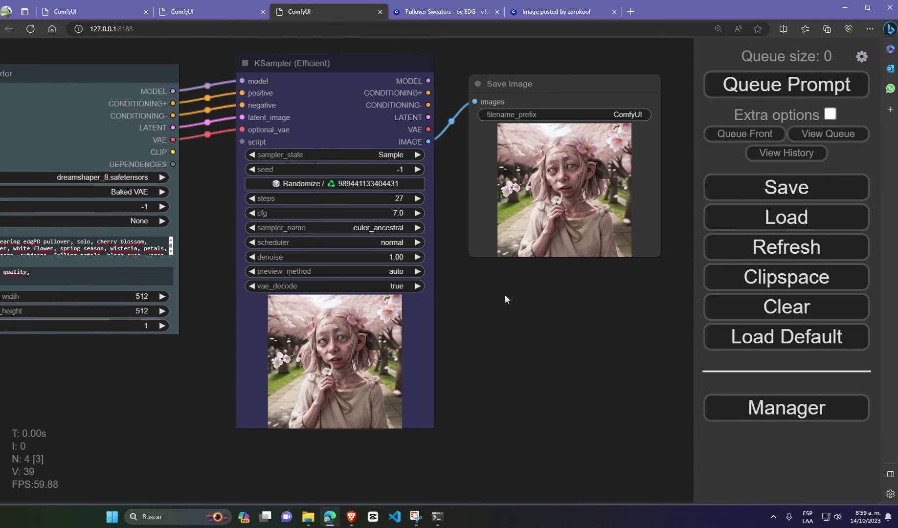
{"action": "scroll", "coordinate": [557, 208], "scroll_direction": "up", "scroll_amount": 8}
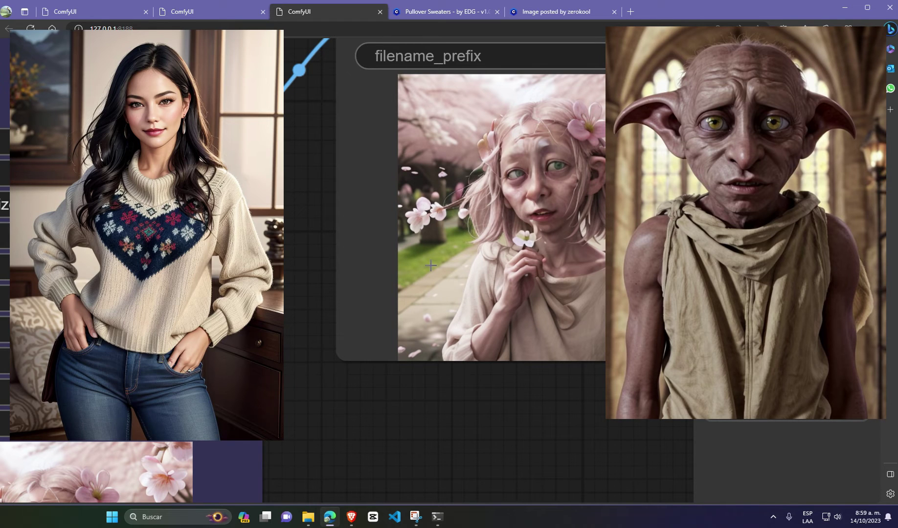
{"action": "left_click_drag", "start_coordinate": [534, 220], "coordinate": [419, 216]}
{"action": "scroll", "coordinate": [460, 293], "scroll_direction": "down", "scroll_amount": 3}
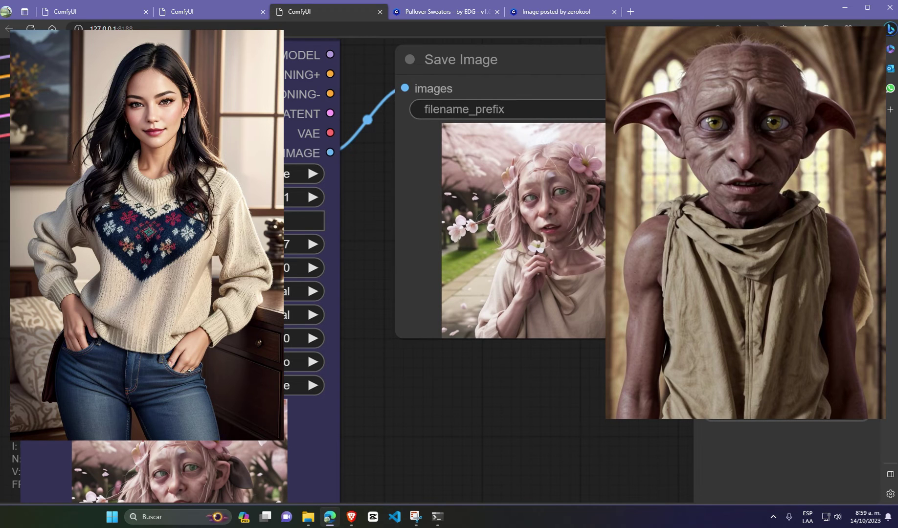
{"action": "scroll", "coordinate": [398, 263], "scroll_direction": "down", "scroll_amount": 2}
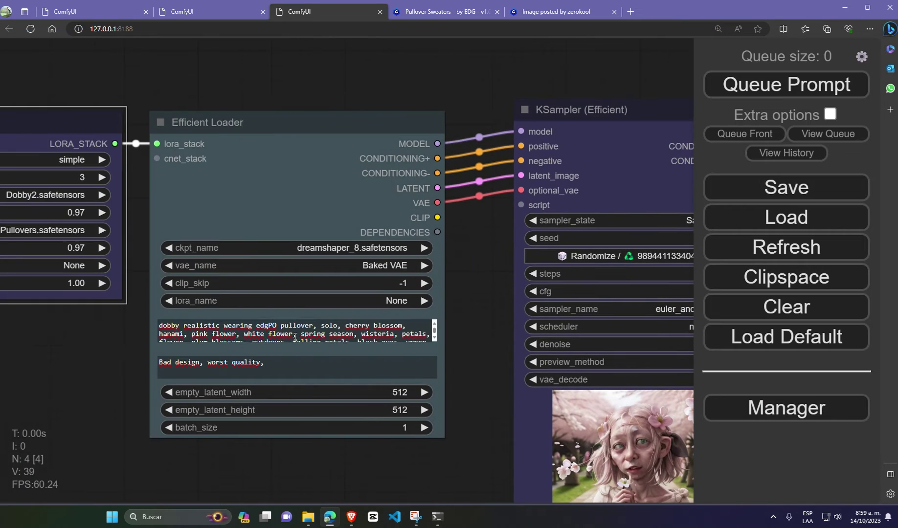
Step: Fix the positive prompt to 'wearing a edgPO pullover', 'sweater' and embedding:edgPullovers.safetensors
{"action": "scroll", "coordinate": [295, 337], "scroll_direction": "down", "scroll_amount": 2}
{"action": "double_click", "coordinate": [296, 332]}
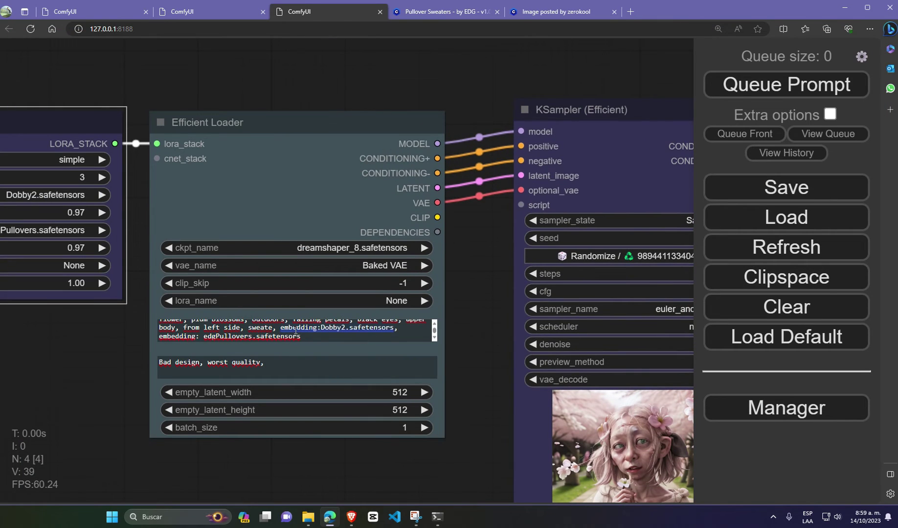
{"action": "right_click", "coordinate": [203, 337]}
{"action": "key", "text": "Escape"}
{"action": "key", "text": "BackSpace"}
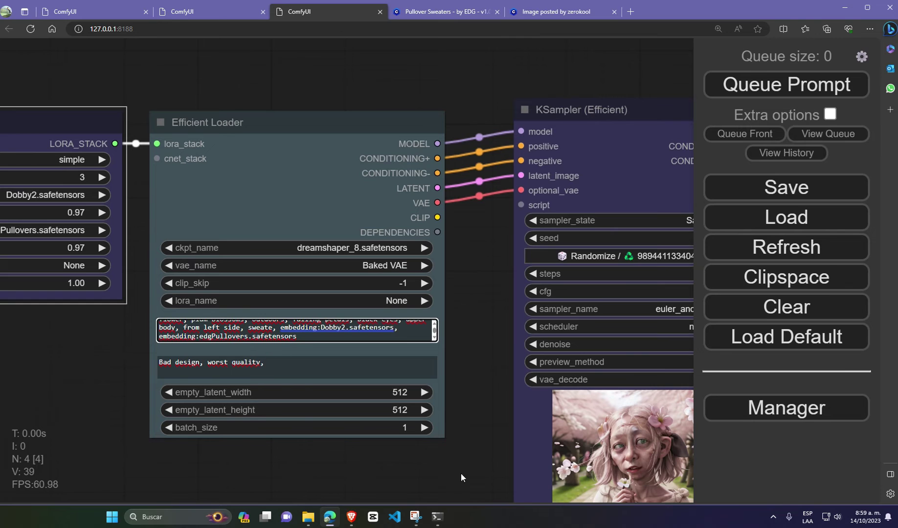
{"action": "right_click", "coordinate": [273, 329]}
{"action": "key", "text": "Escape"}
{"action": "scroll", "coordinate": [202, 334], "scroll_direction": "up", "scroll_amount": 3}
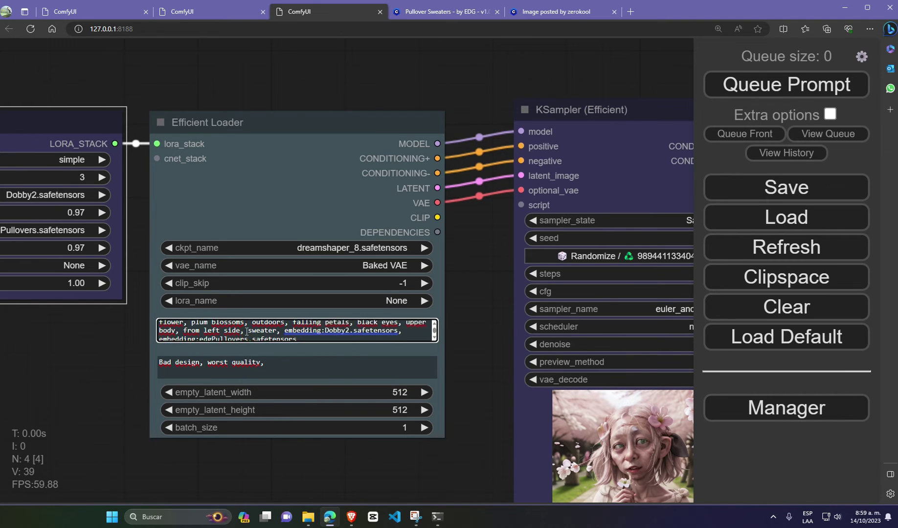
{"action": "right_click", "coordinate": [265, 326]}
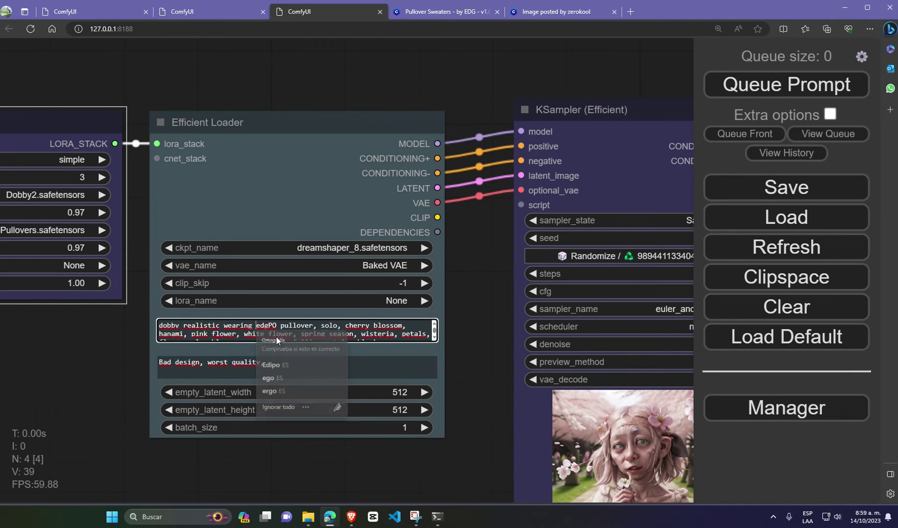
{"action": "key", "text": "Escape"}
{"action": "scroll", "coordinate": [251, 337], "scroll_direction": "down", "scroll_amount": 3}
Step: Enlarge the Efficient Loader node and bring the sampler and Save Image nodes into view
{"action": "right_click", "coordinate": [166, 337]}
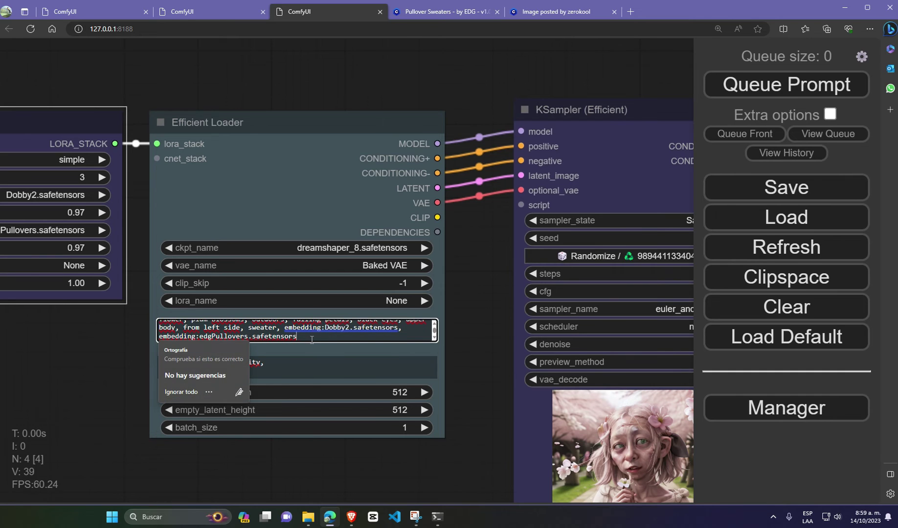
{"action": "left_click", "coordinate": [266, 365]}
{"action": "left_click_drag", "start_coordinate": [443, 436], "coordinate": [452, 517]}
{"action": "left_click", "coordinate": [329, 374]}
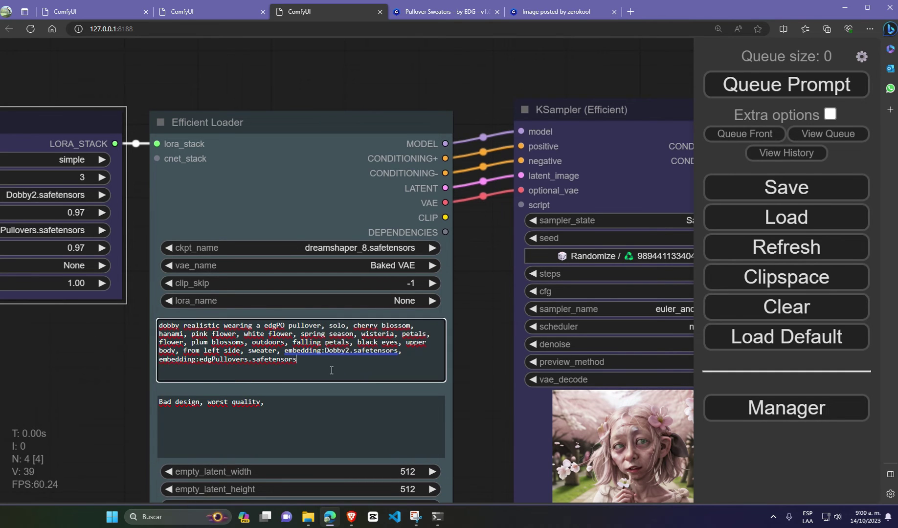
{"action": "left_click_drag", "start_coordinate": [492, 346], "coordinate": [350, 315]}
Step: Queue a new generation, then raise the LoRA Stacker's Dobby2 weight to 0.99
{"action": "left_click", "coordinate": [788, 90]}
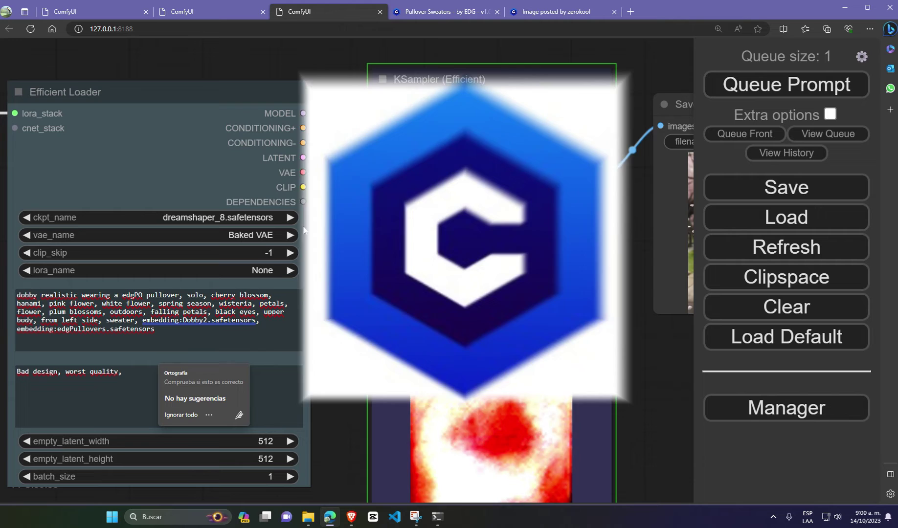
{"action": "left_click_drag", "start_coordinate": [331, 276], "coordinate": [213, 90]}
{"action": "scroll", "coordinate": [542, 303], "scroll_direction": "down", "scroll_amount": 3}
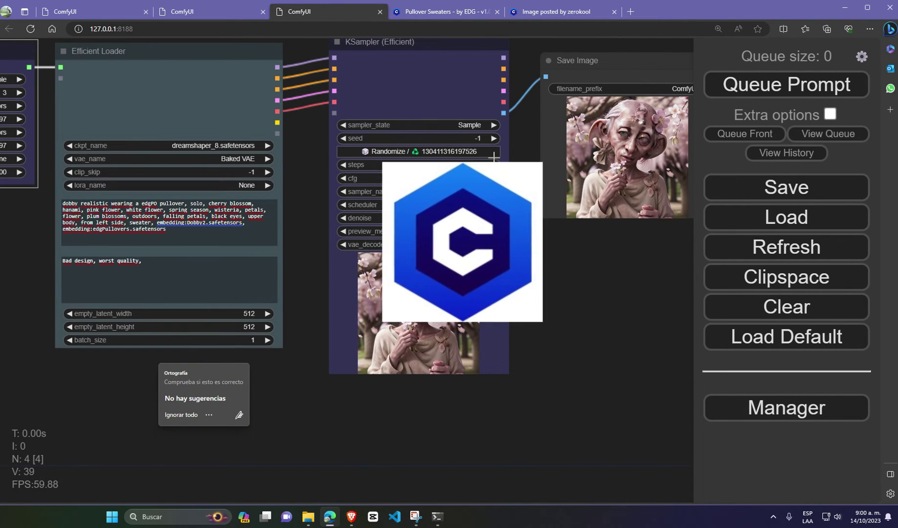
{"action": "left_click_drag", "start_coordinate": [301, 209], "coordinate": [467, 251]}
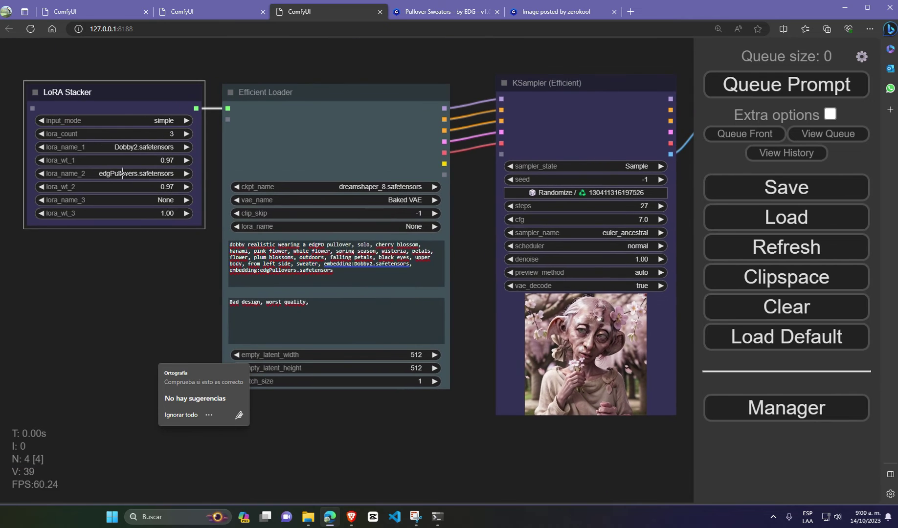
{"action": "left_click", "coordinate": [187, 160]}
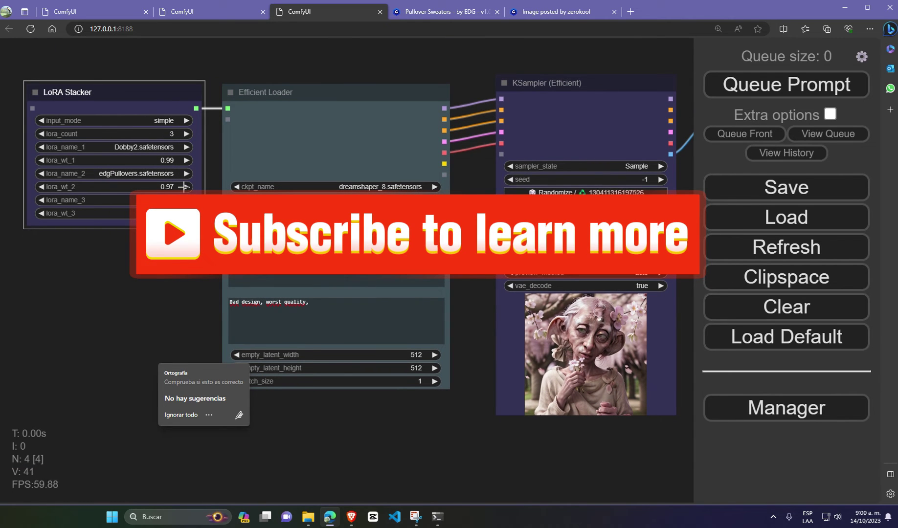